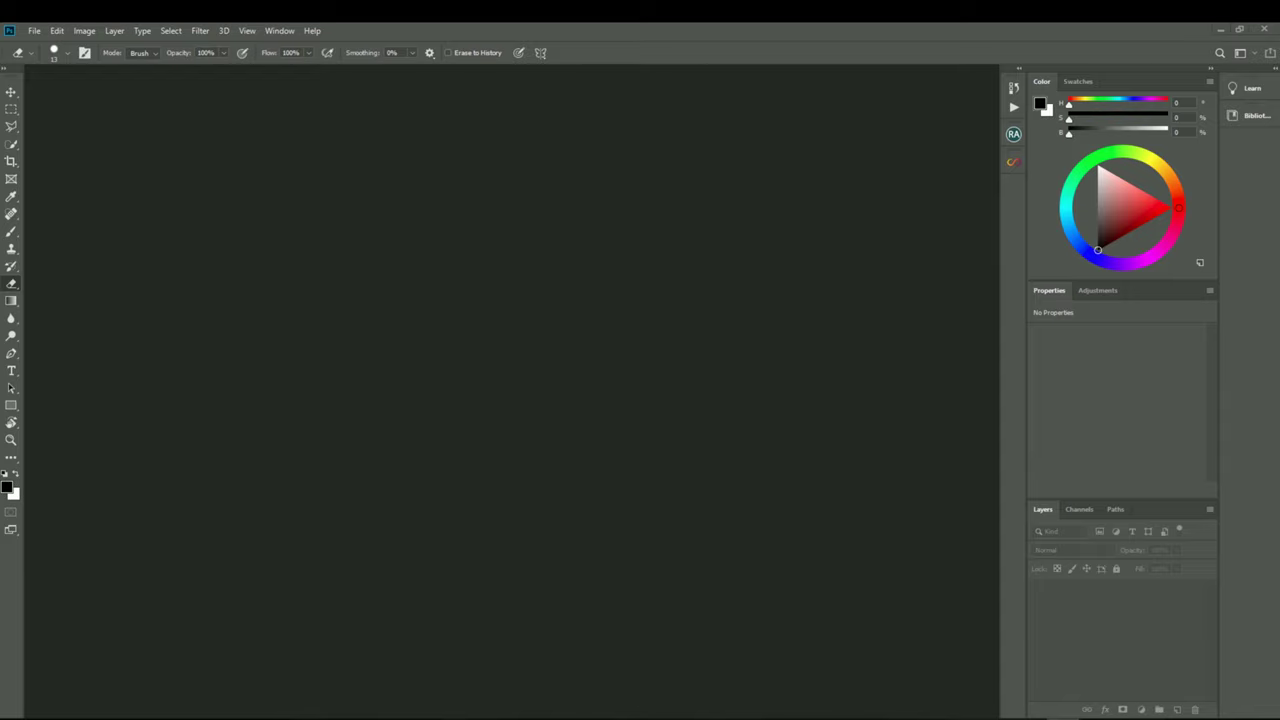
# Browse the workspace panel list, then give the A image's layer an all-white layer mask
pyautogui.click(280, 31)
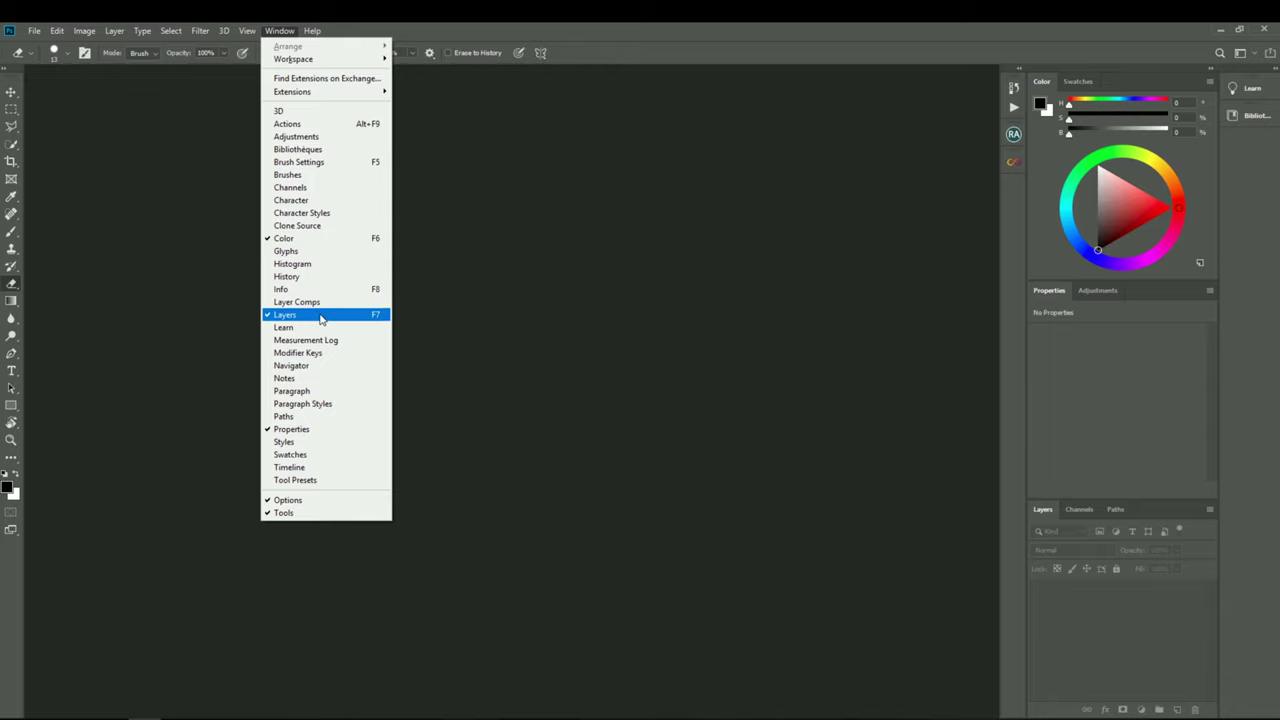
pyautogui.click(497, 320)
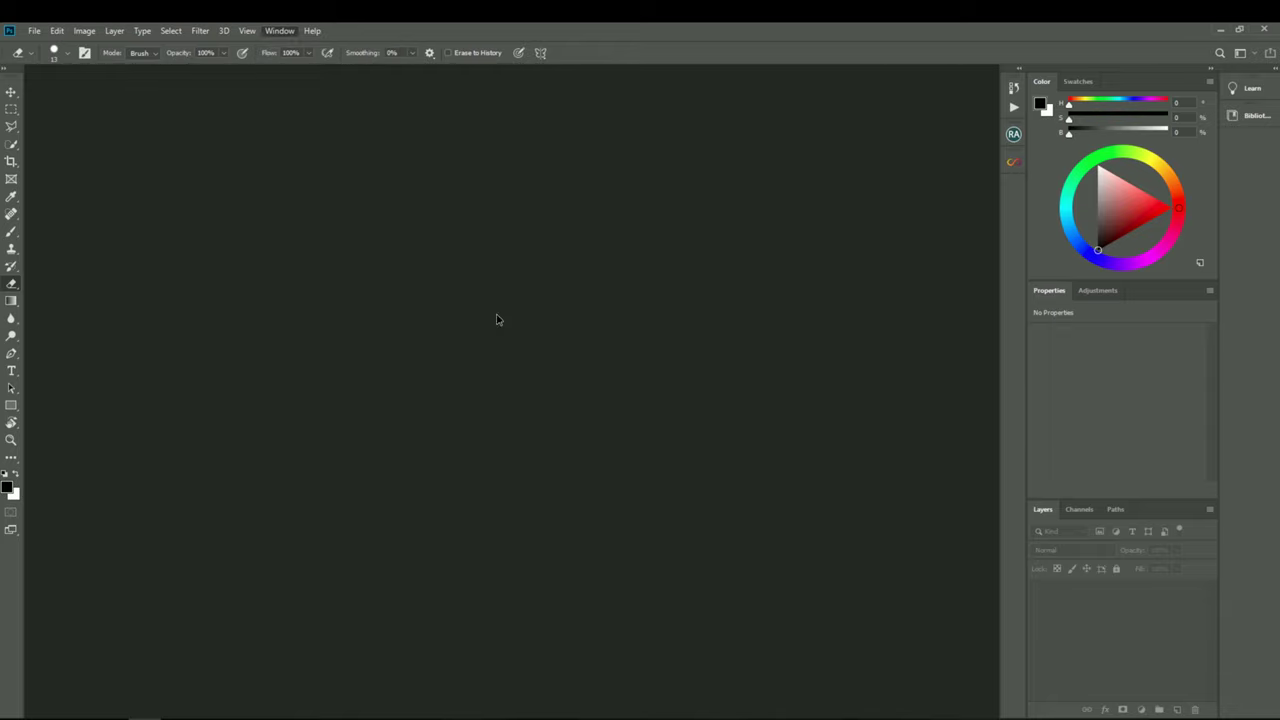
pyautogui.click(284, 31)
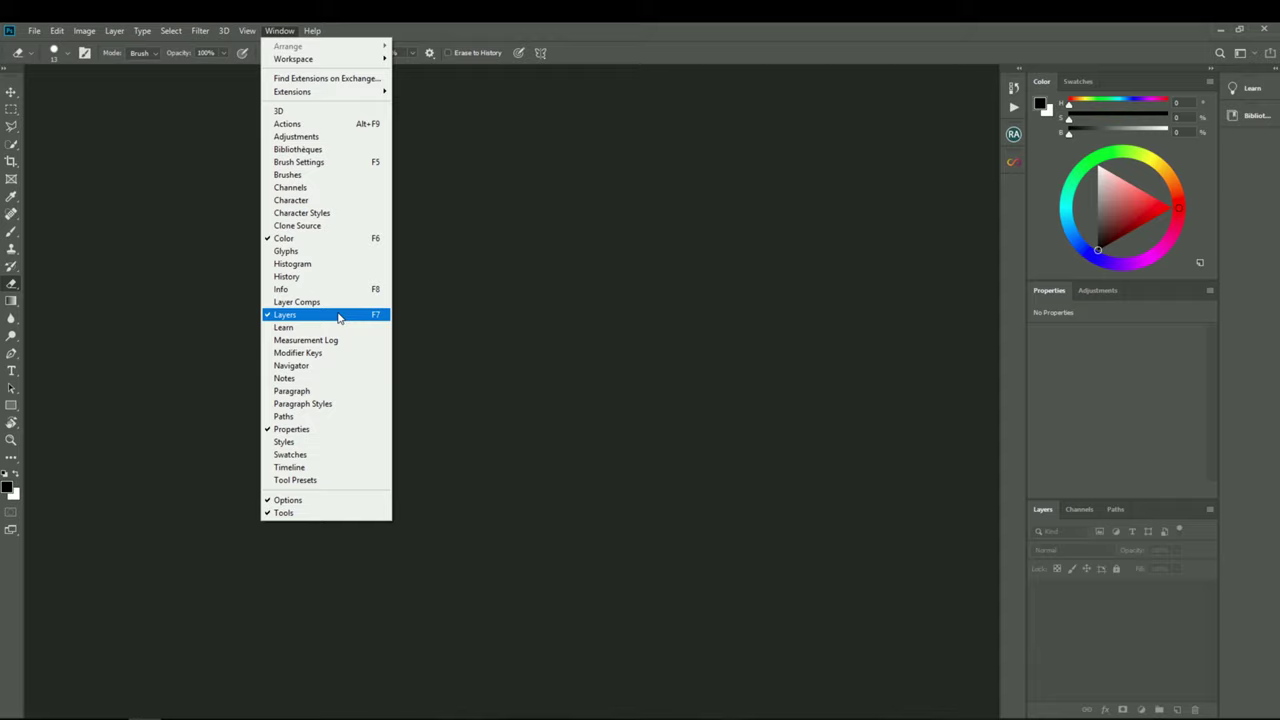
pyautogui.click(492, 321)
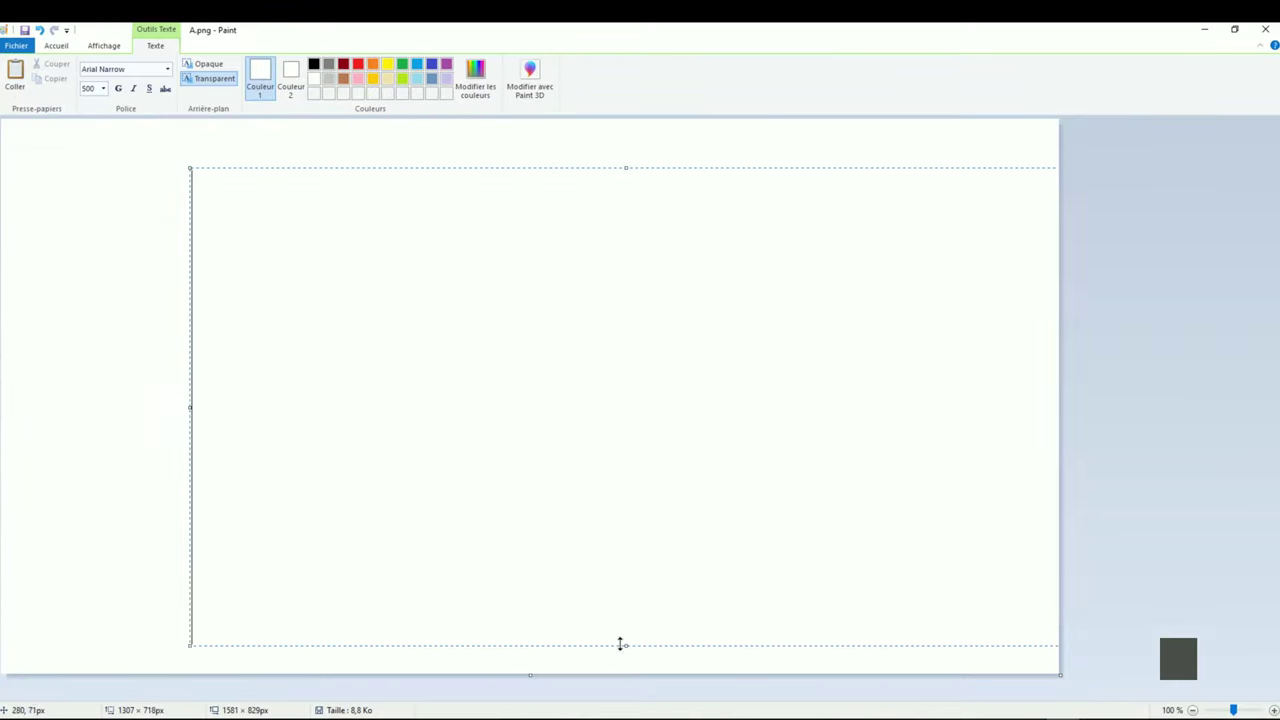
pyautogui.write('B')
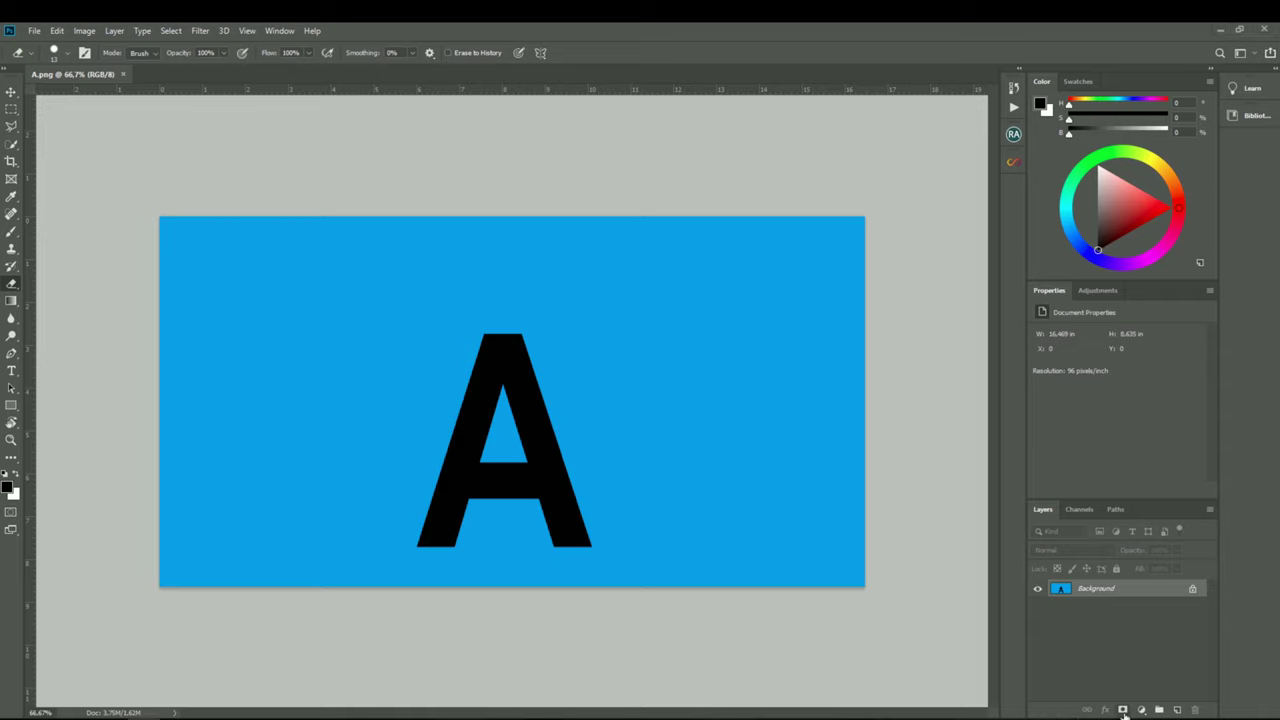
pyautogui.click(1123, 710)
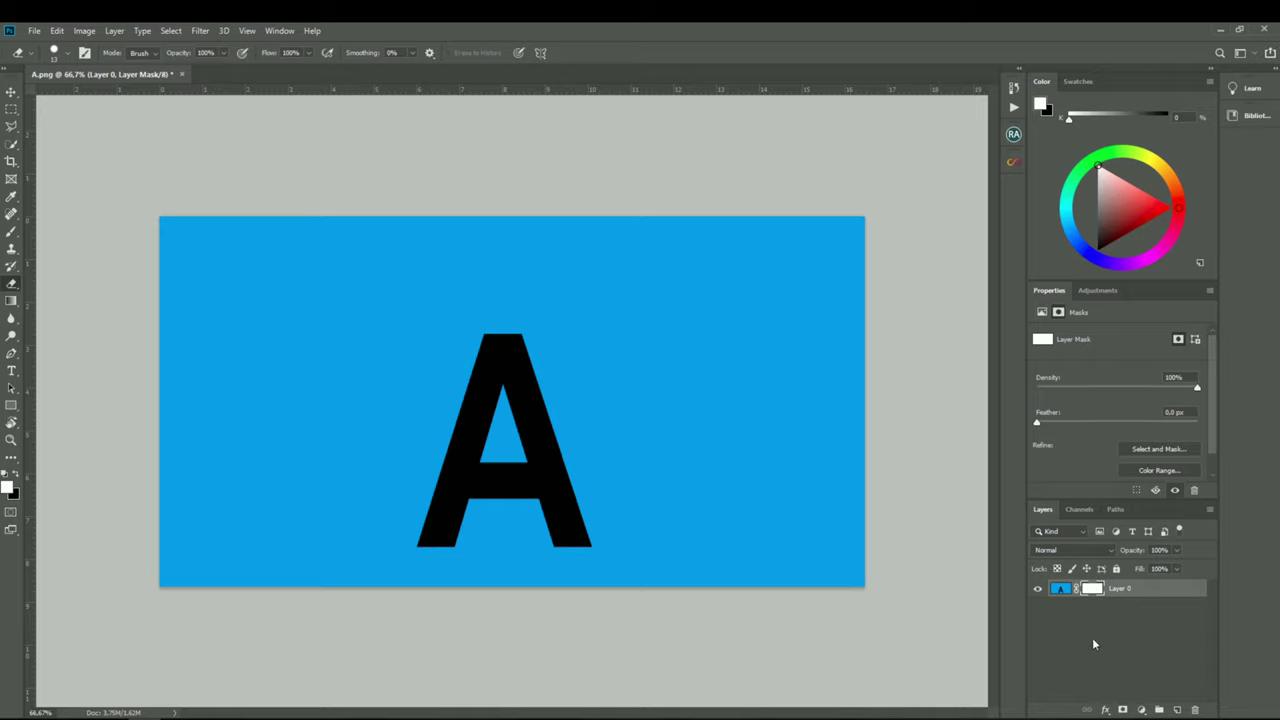
pyautogui.hotkey('ctrl', 'i')
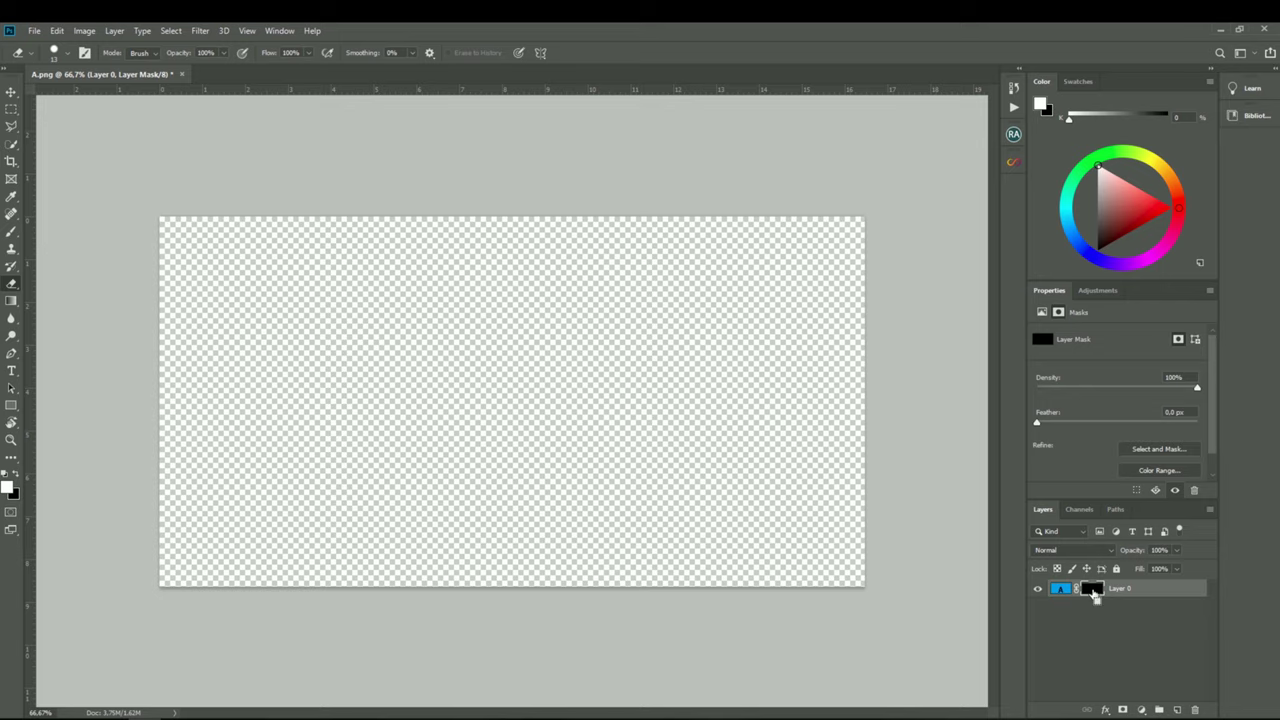
pyautogui.keyDown('shift'); pyautogui.click(1093, 590); pyautogui.keyUp('shift')
pyautogui.keyDown('shift'); pyautogui.click(1093, 590); pyautogui.keyUp('shift')
pyautogui.keyDown('shift'); pyautogui.click(1094, 590); pyautogui.keyUp('shift')
pyautogui.keyDown('shift'); pyautogui.click(1093, 590); pyautogui.keyUp('shift')
pyautogui.hotkey('ctrl', 'i')
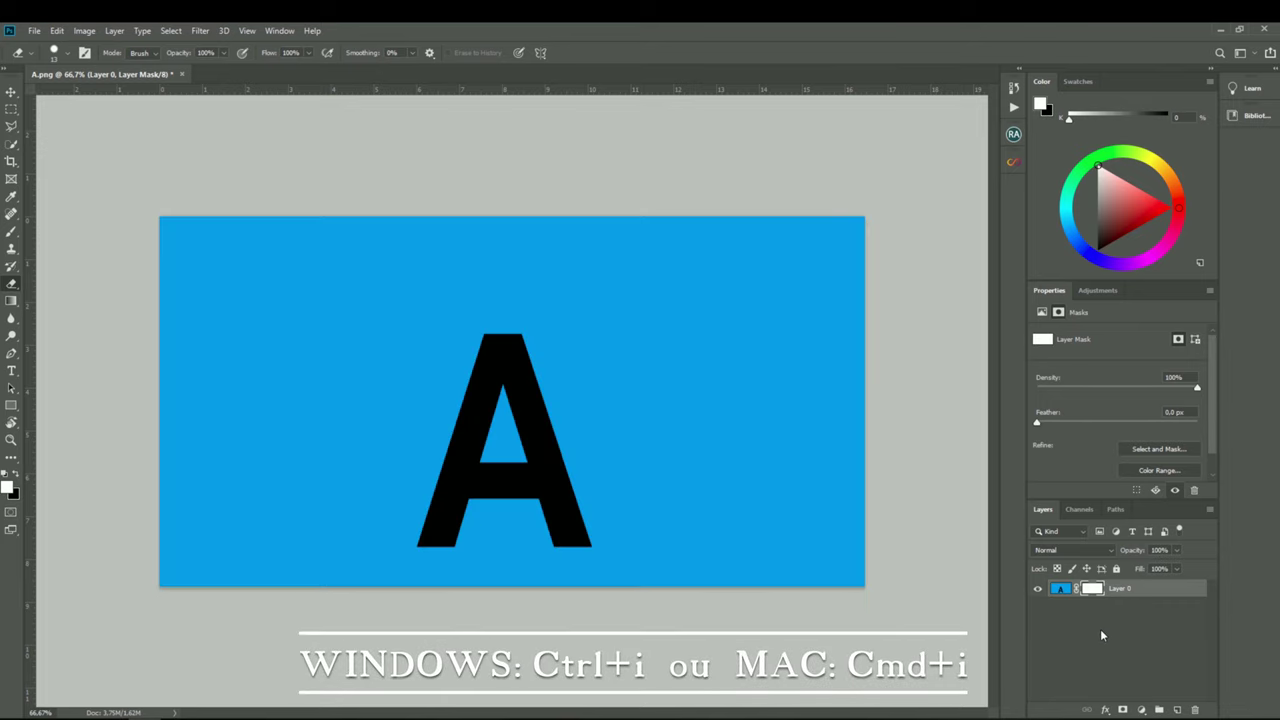
pyautogui.hotkey('ctrl', 'i')
pyautogui.hotkey('ctrl', 'i')
pyautogui.hotkey('ctrl', 'i')
pyautogui.hotkey('ctrl', 'i')
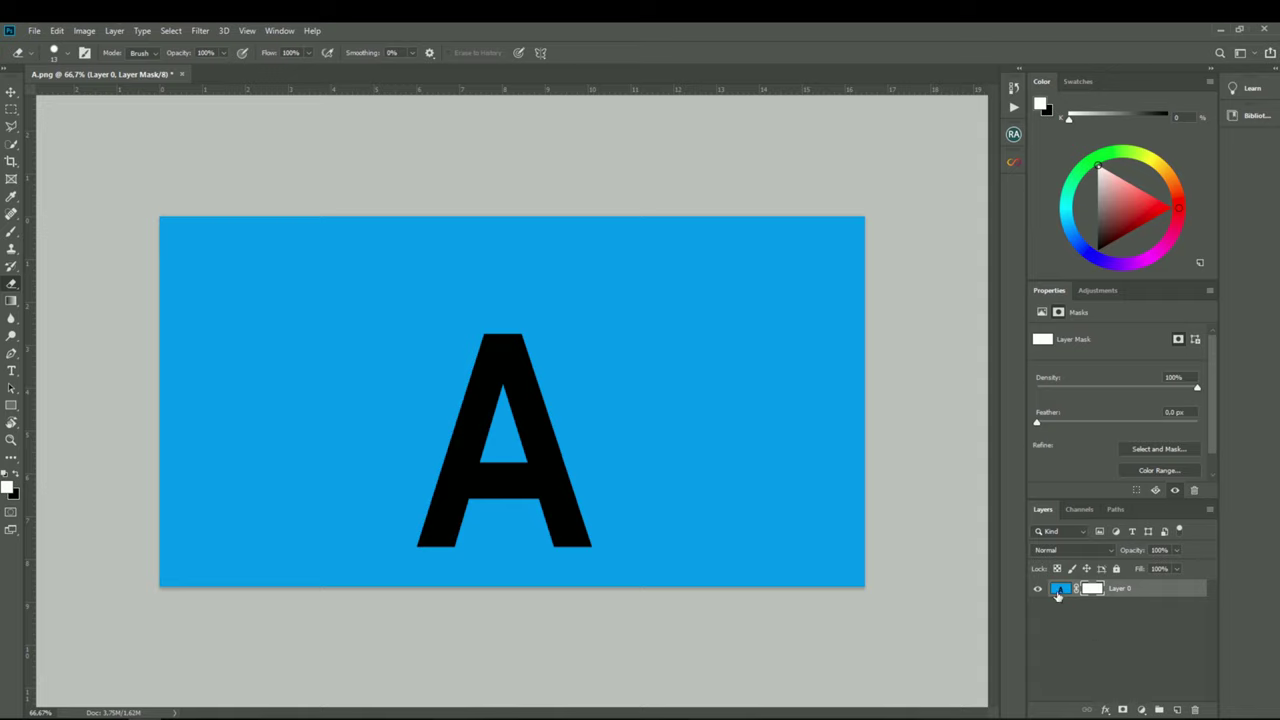
pyautogui.click(11, 232)
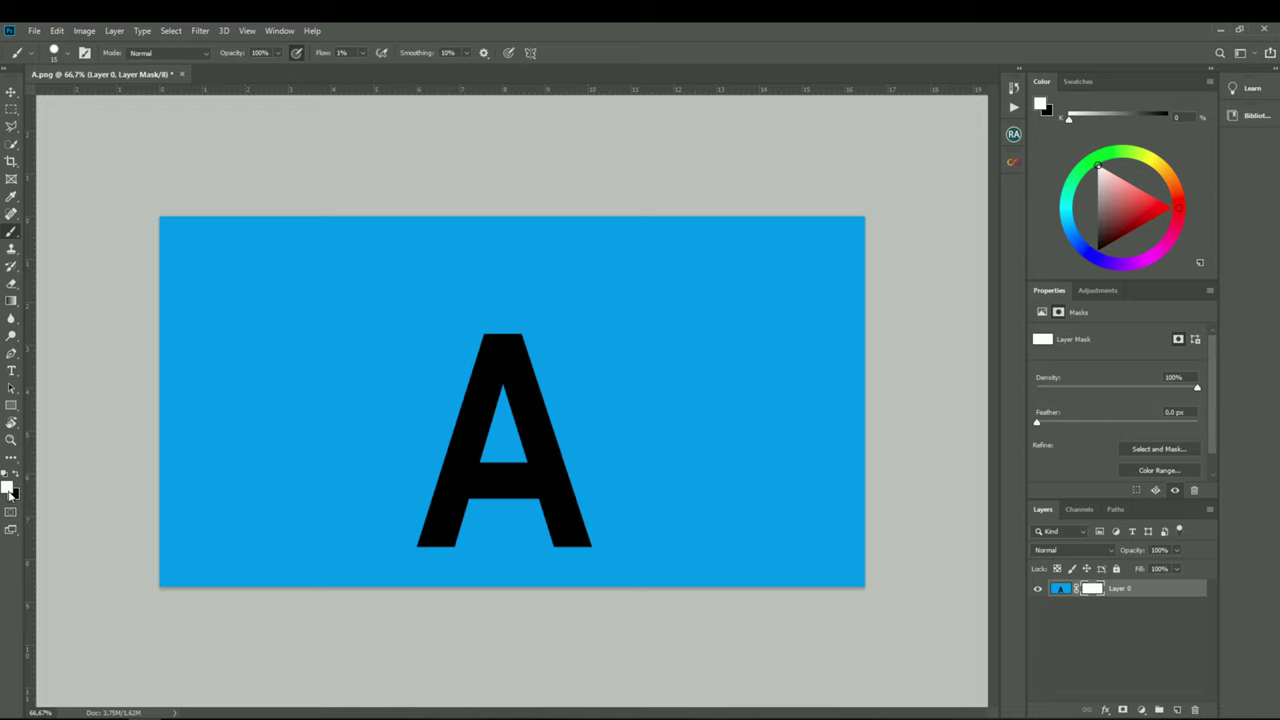
# Set black as the painting colour, enlarge the brush, set Flow to 100%, and test-paint the mask over the A
pyautogui.press('d')
pyautogui.press('x')
pyautogui.press('x')
pyautogui.press('x')
pyautogui.press('x')
pyautogui.press('x')
pyautogui.press('x')
pyautogui.press('x')
pyautogui.press('x')
pyautogui.press('x')
pyautogui.press(']')
pyautogui.moveTo(325, 53); pyautogui.dragTo(423, 60)
pyautogui.moveTo(524, 325)
pyautogui.mouseDown()
pyautogui.moveTo(471, 430)
pyautogui.moveTo(419, 385)
pyautogui.mouseUp()
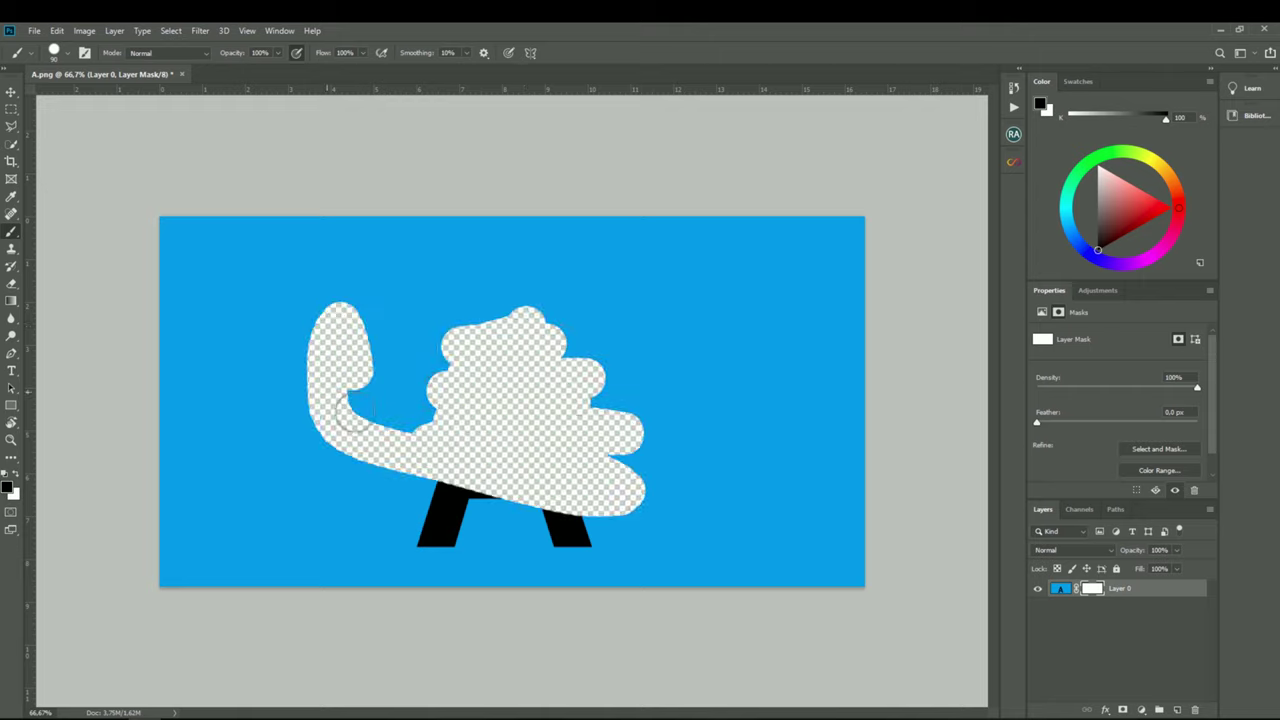
pyautogui.moveTo(695, 342)
pyautogui.mouseDown()
pyautogui.moveTo(720, 400)
pyautogui.moveTo(689, 414)
pyautogui.mouseUp()
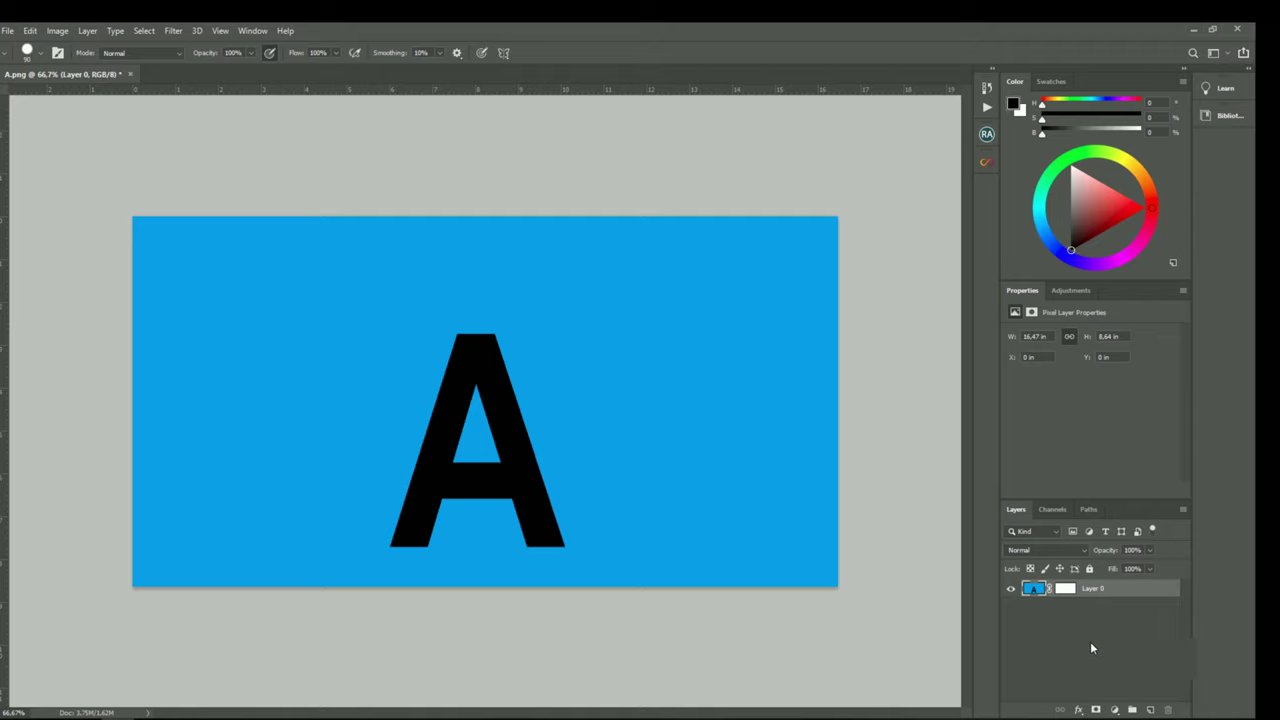
# Delete Layer 0's mask without applying it
pyautogui.click(1066, 589)
pyautogui.moveTo(1070, 591)
pyautogui.mouseDown()
pyautogui.moveTo(1158, 676)
pyautogui.moveTo(1167, 709)
pyautogui.mouseUp()
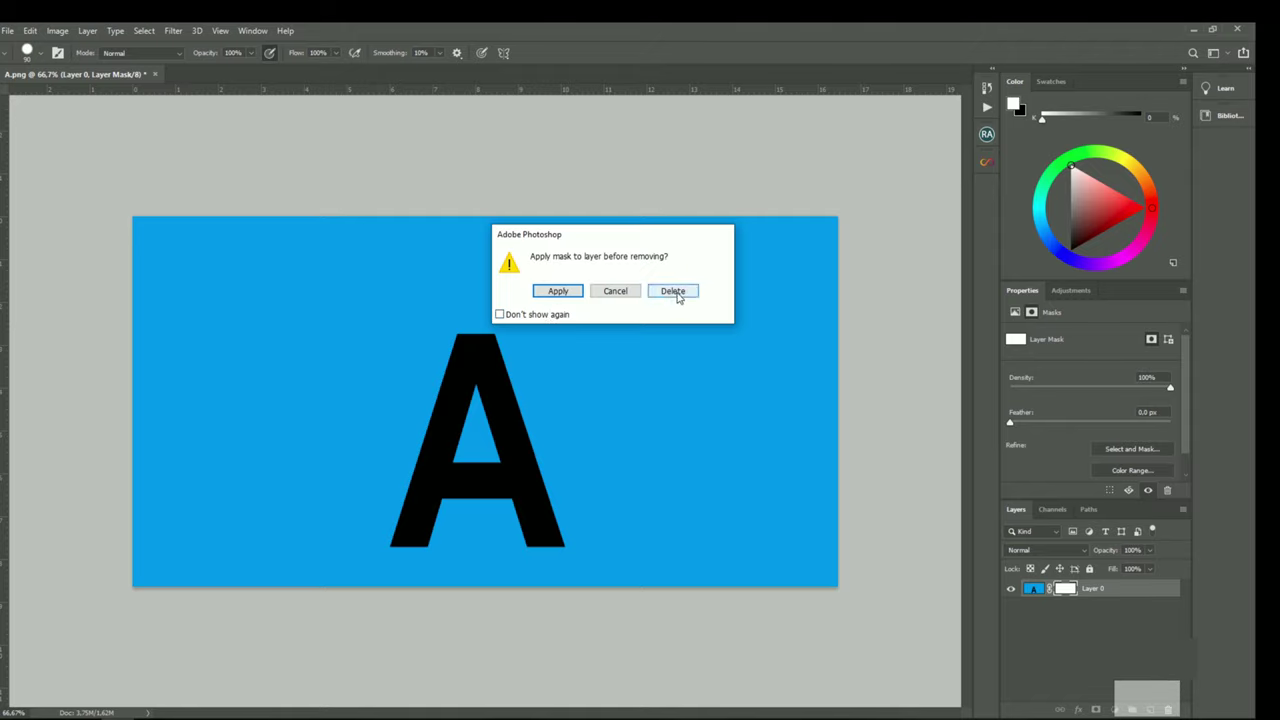
pyautogui.click(677, 291)
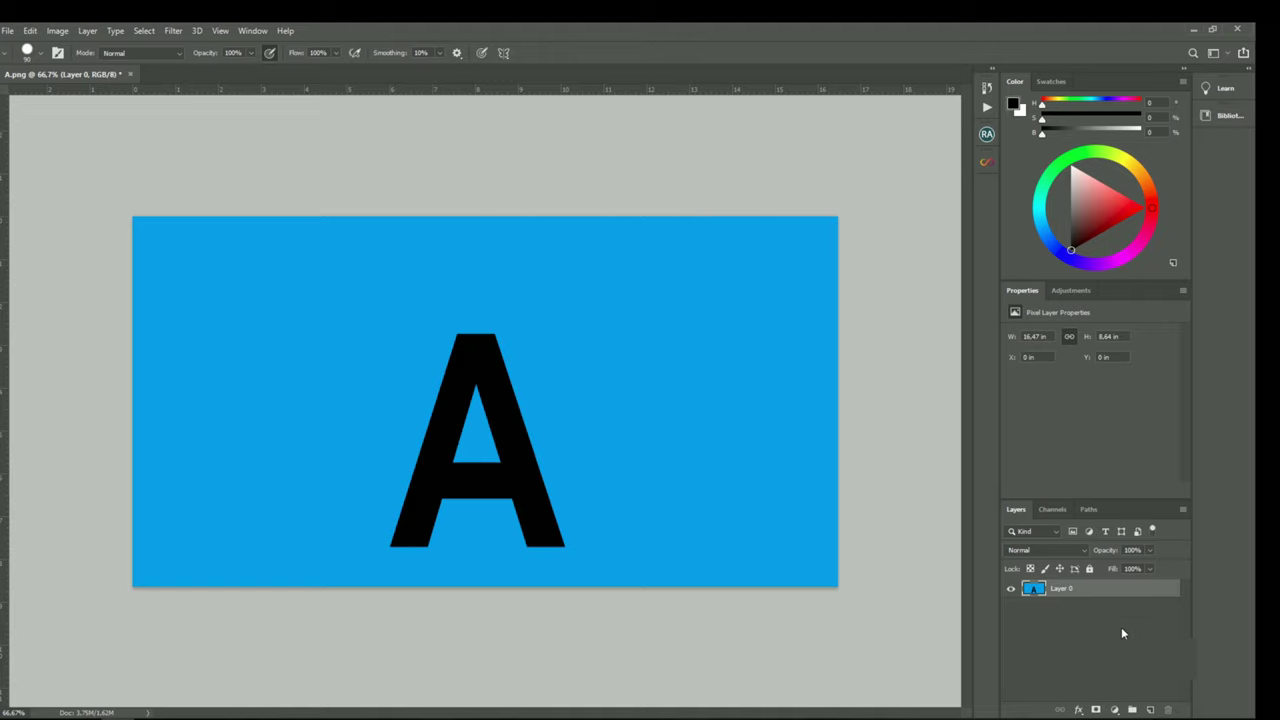
# Rename Layer 0 to 'A'
pyautogui.doubleClick(1064, 589)
pyautogui.write('A')
pyautogui.click(1138, 632)
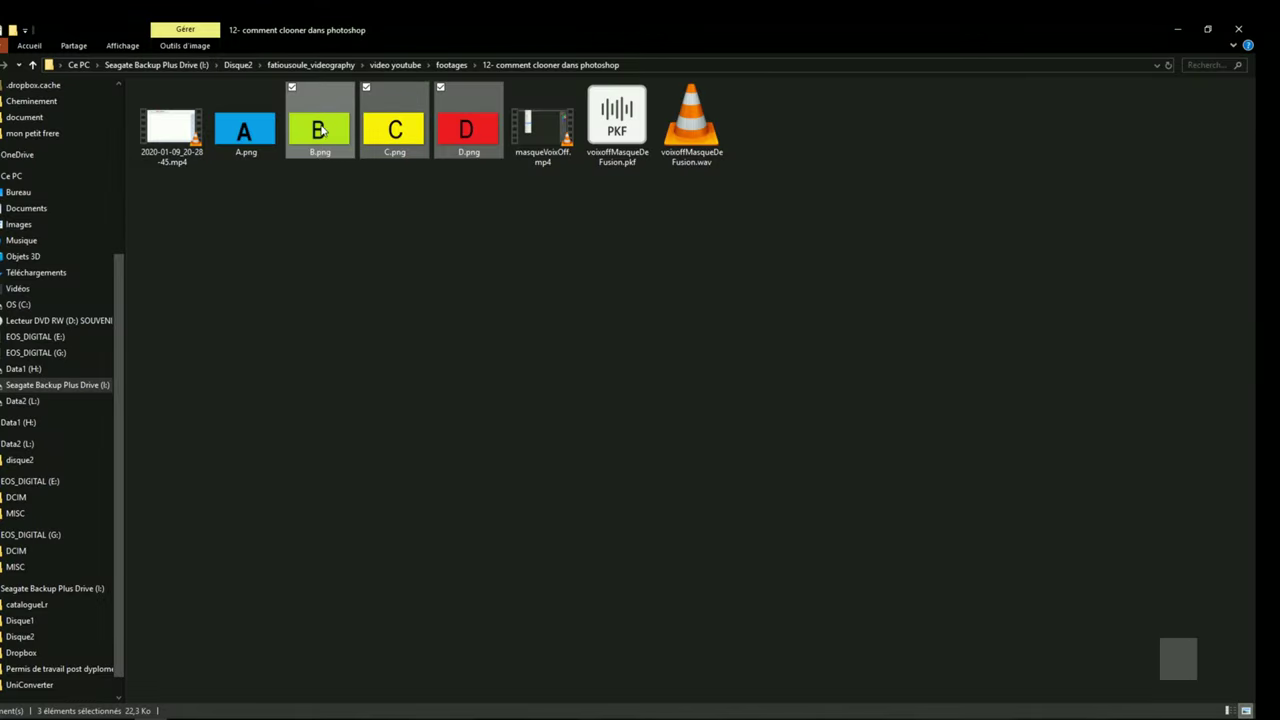
# Drag B.png, C.png and D.png from File Explorer onto the Photoshop document
pyautogui.moveTo(319, 128); pyautogui.dragTo(207, 681)
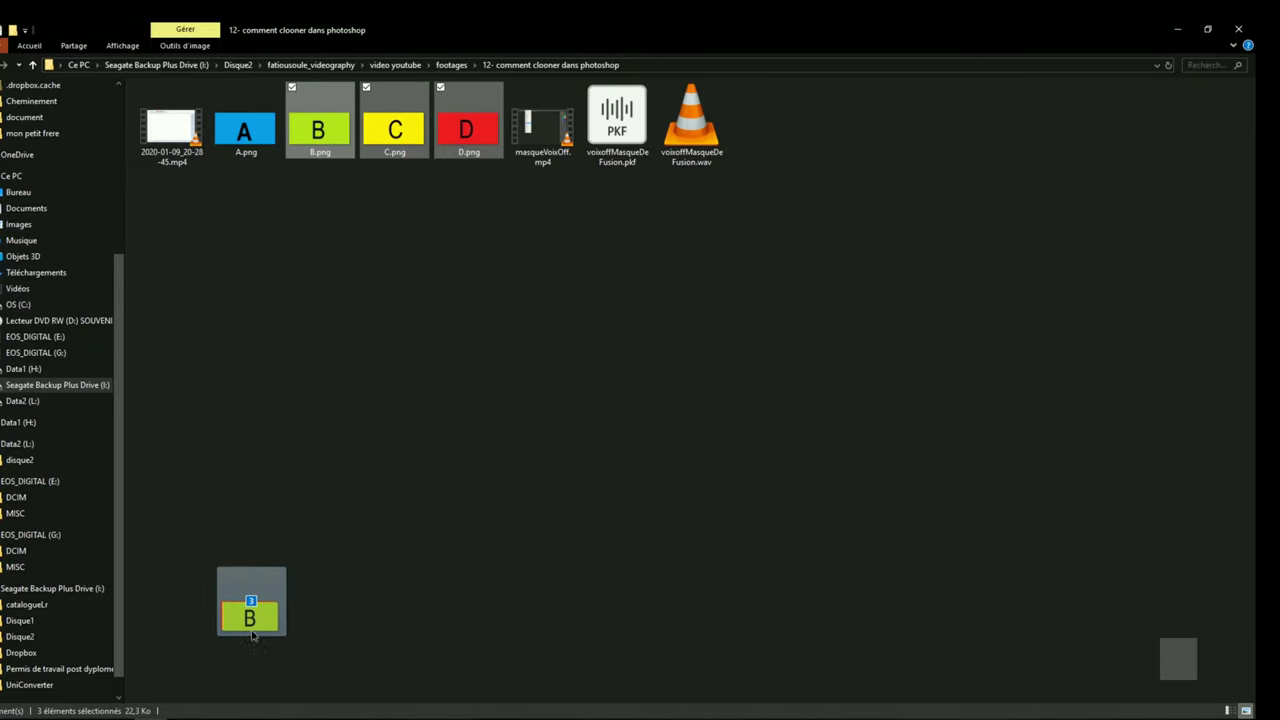
pyautogui.moveTo(207, 681); pyautogui.dragTo(128, 680)
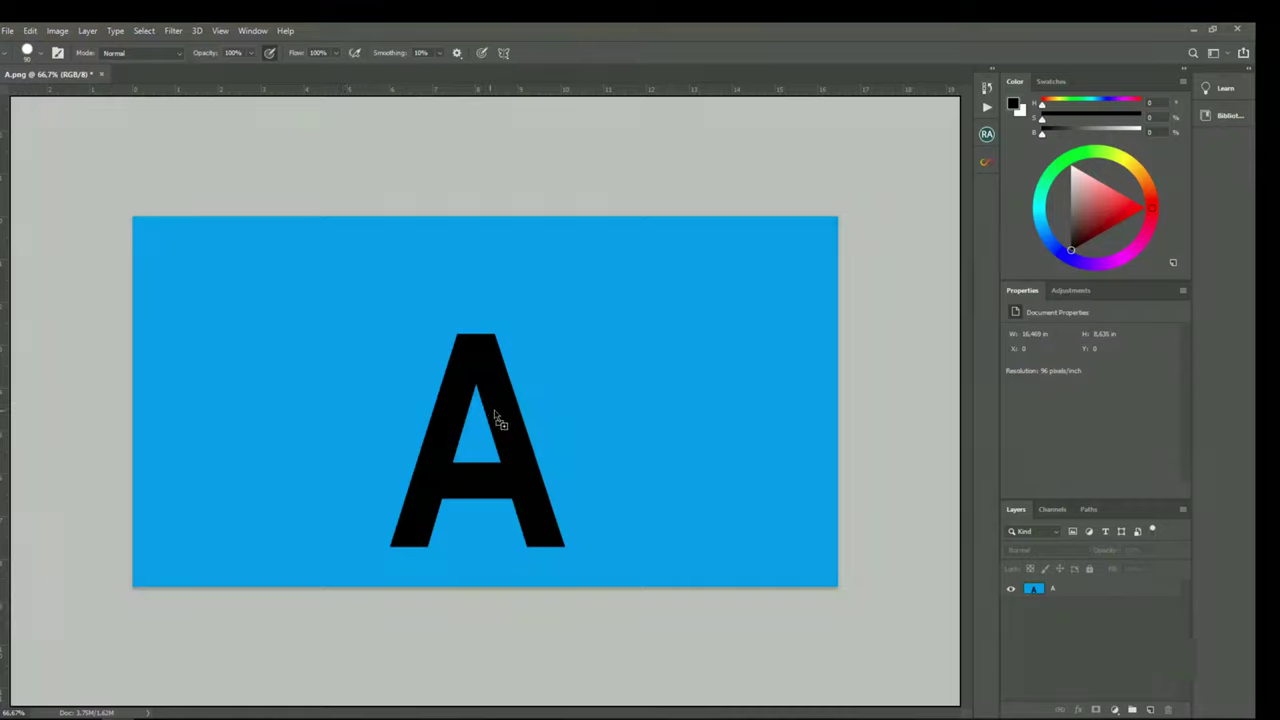
# Drop the B, C and D images onto the canvas and confirm each placement
pyautogui.moveTo(487, 418); pyautogui.dragTo(480, 414)
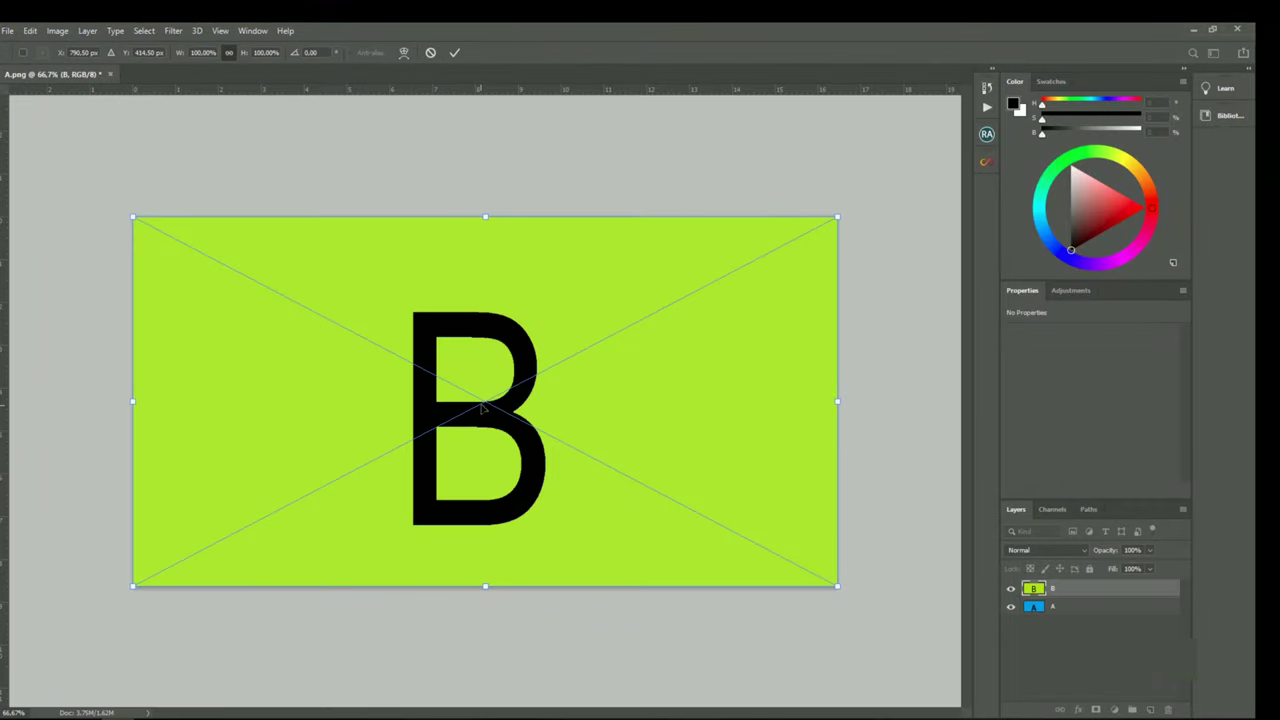
pyautogui.click(456, 51)
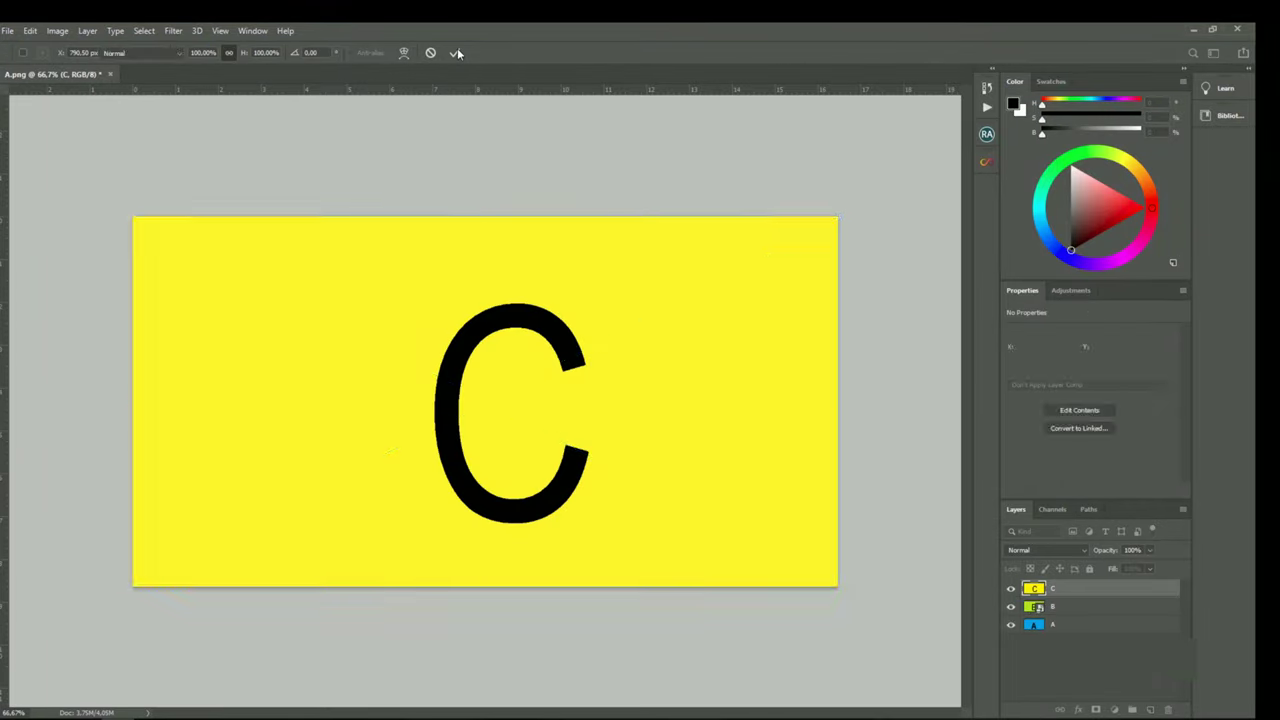
pyautogui.click(456, 51)
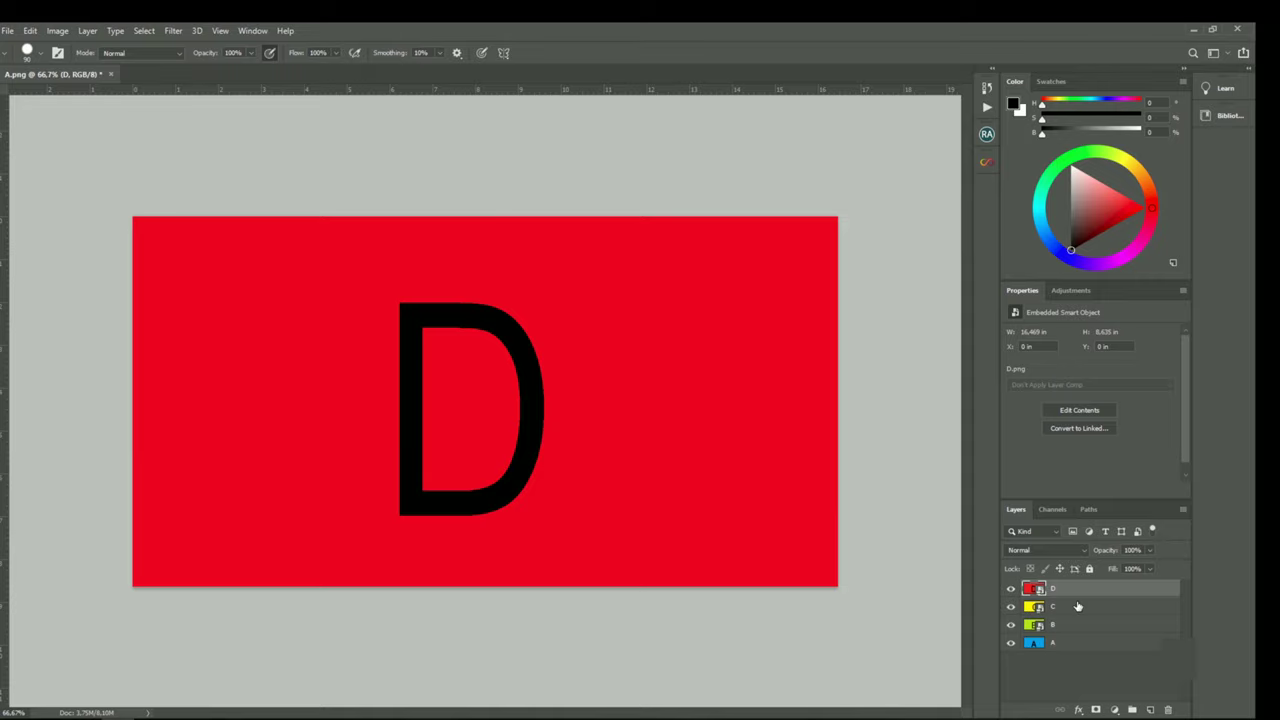
# Move layer A to the top of the stack and raise layer B above the others
pyautogui.click(1092, 645)
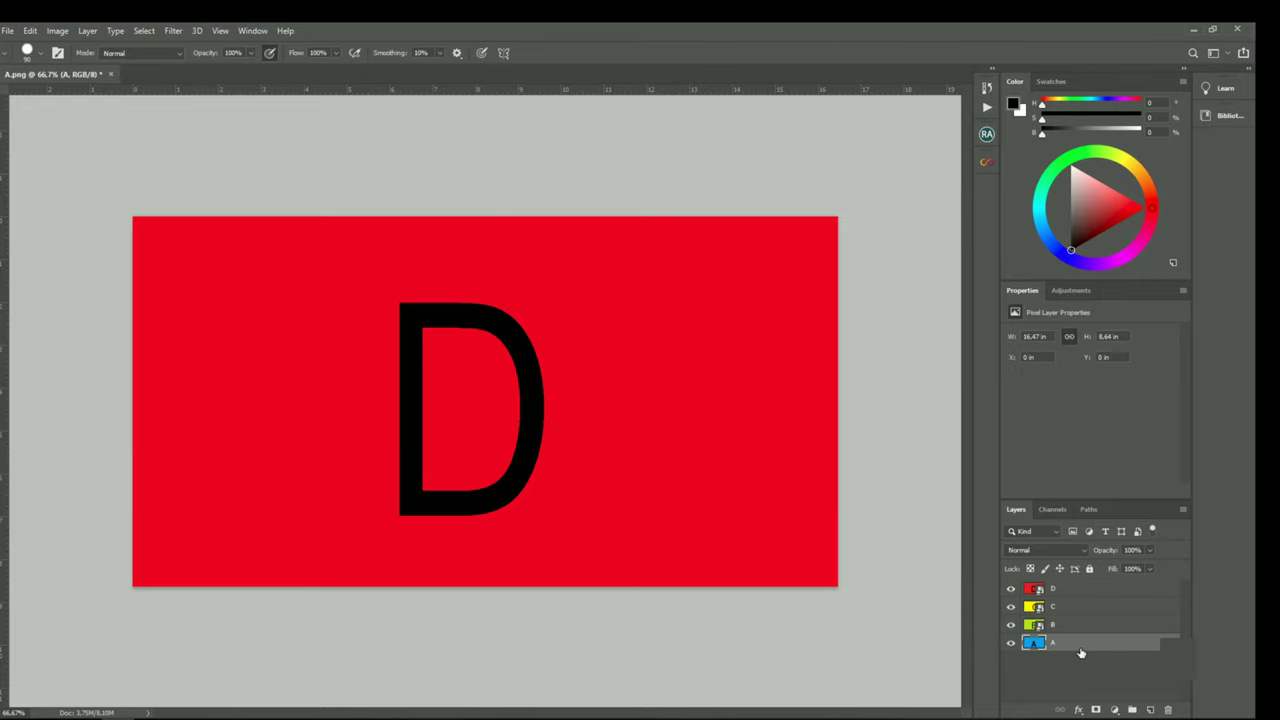
pyautogui.moveTo(1080, 650); pyautogui.dragTo(1087, 589)
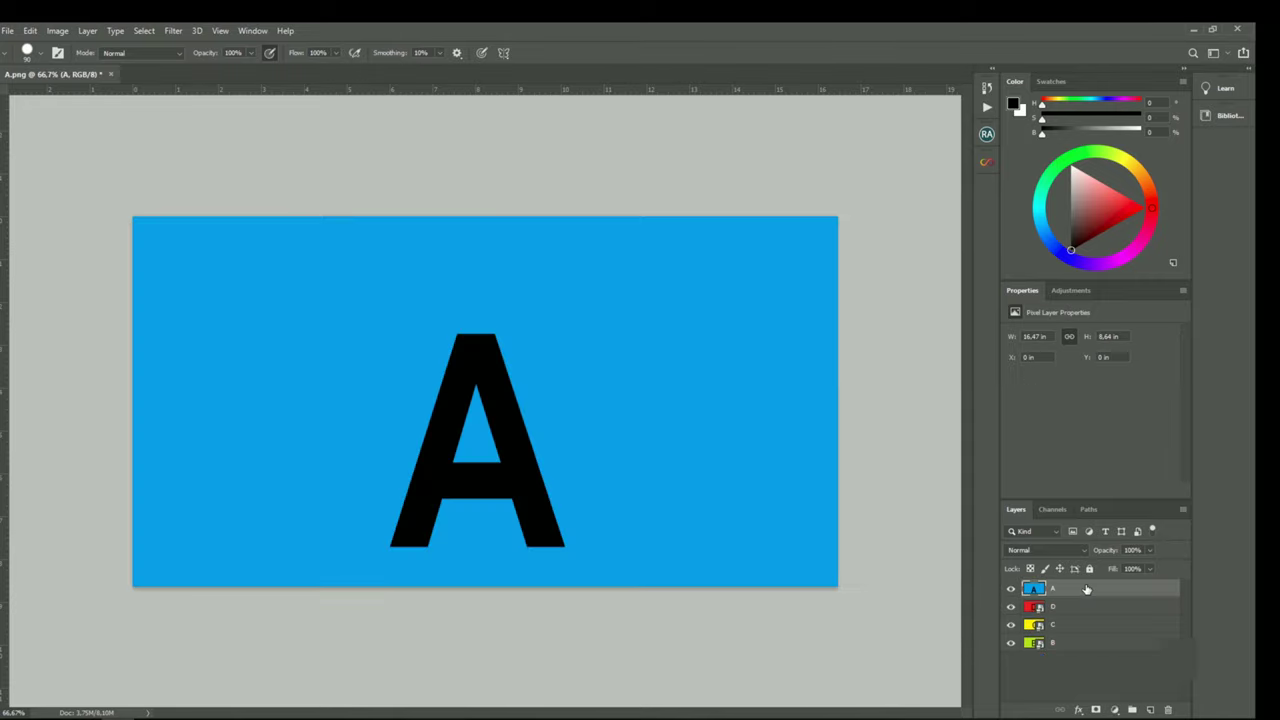
pyautogui.moveTo(1071, 649)
pyautogui.mouseDown()
pyautogui.moveTo(1071, 603)
pyautogui.moveTo(1062, 625)
pyautogui.mouseUp()
# Toggle layer visibility to check B, C and D, leaving layer C hidden
pyautogui.click(1062, 625)
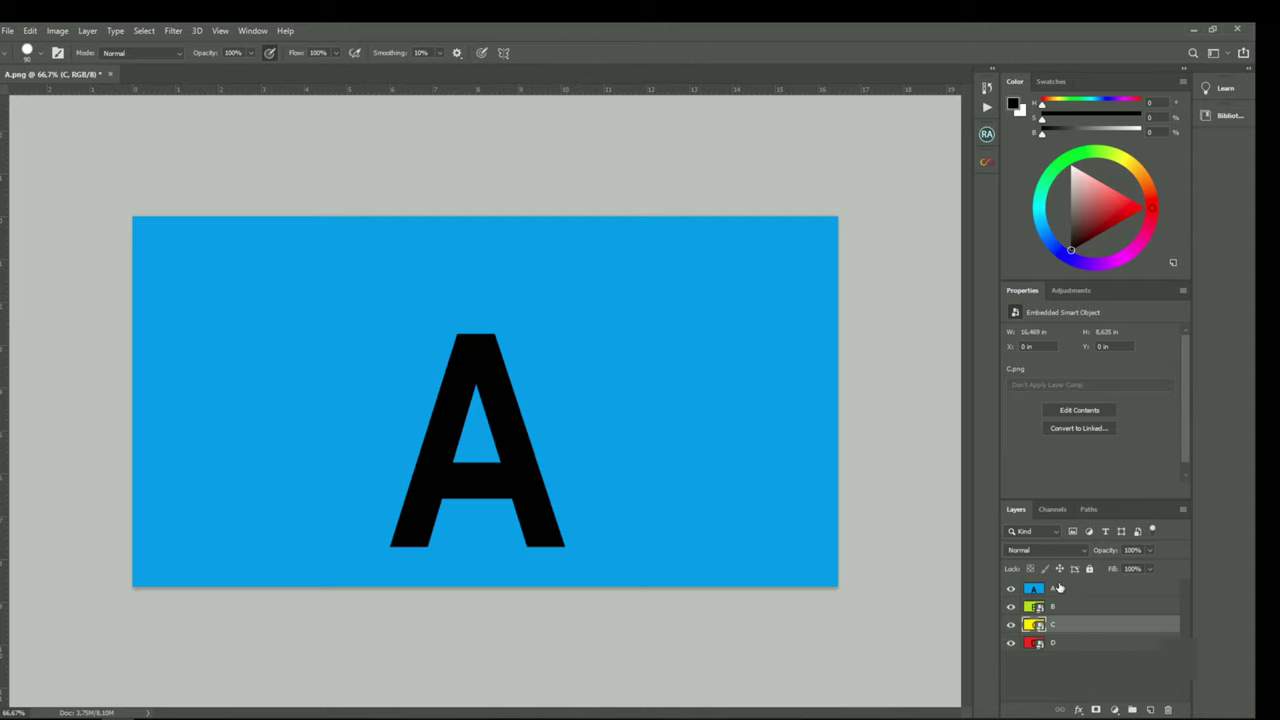
pyautogui.click(1010, 588)
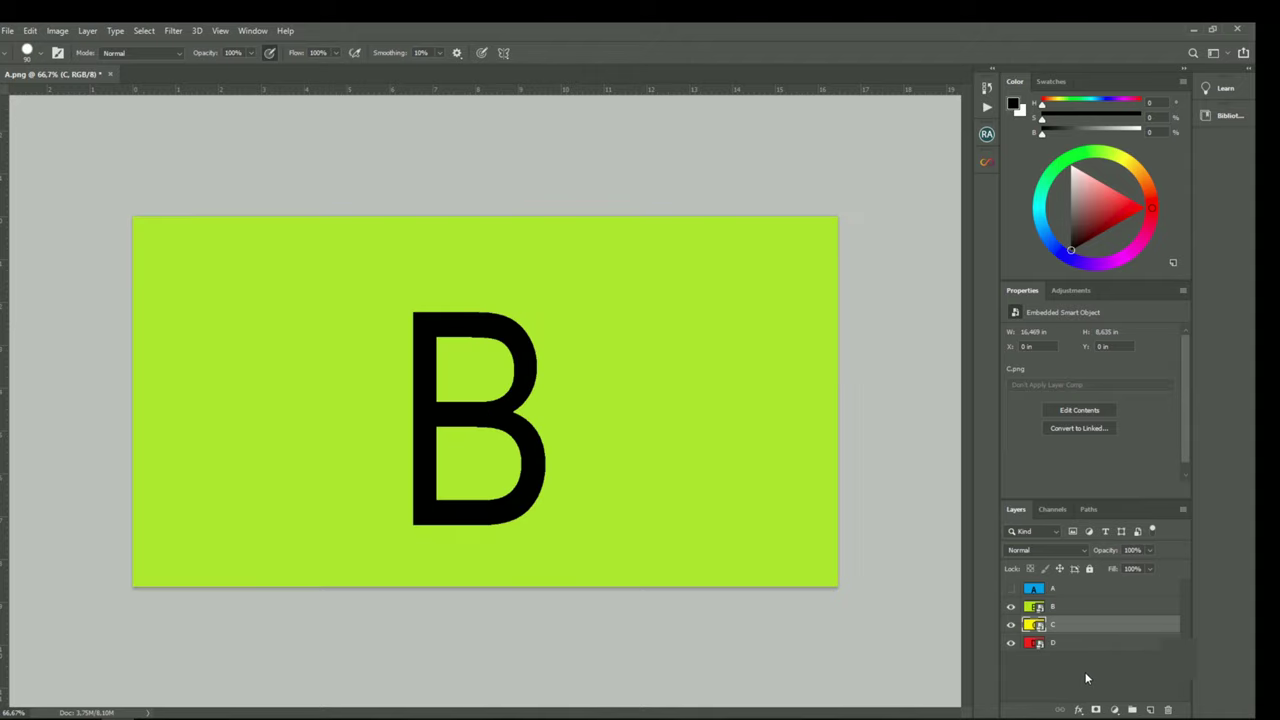
pyautogui.click(1010, 607)
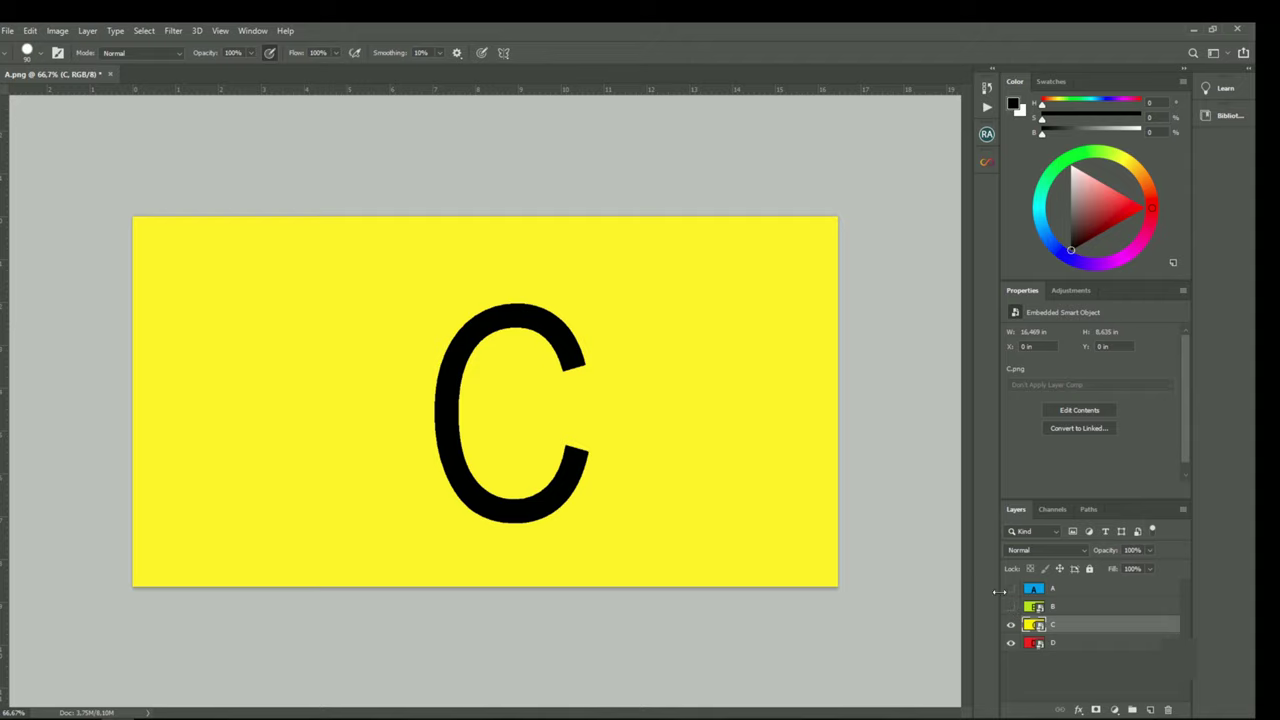
pyautogui.click(1010, 625)
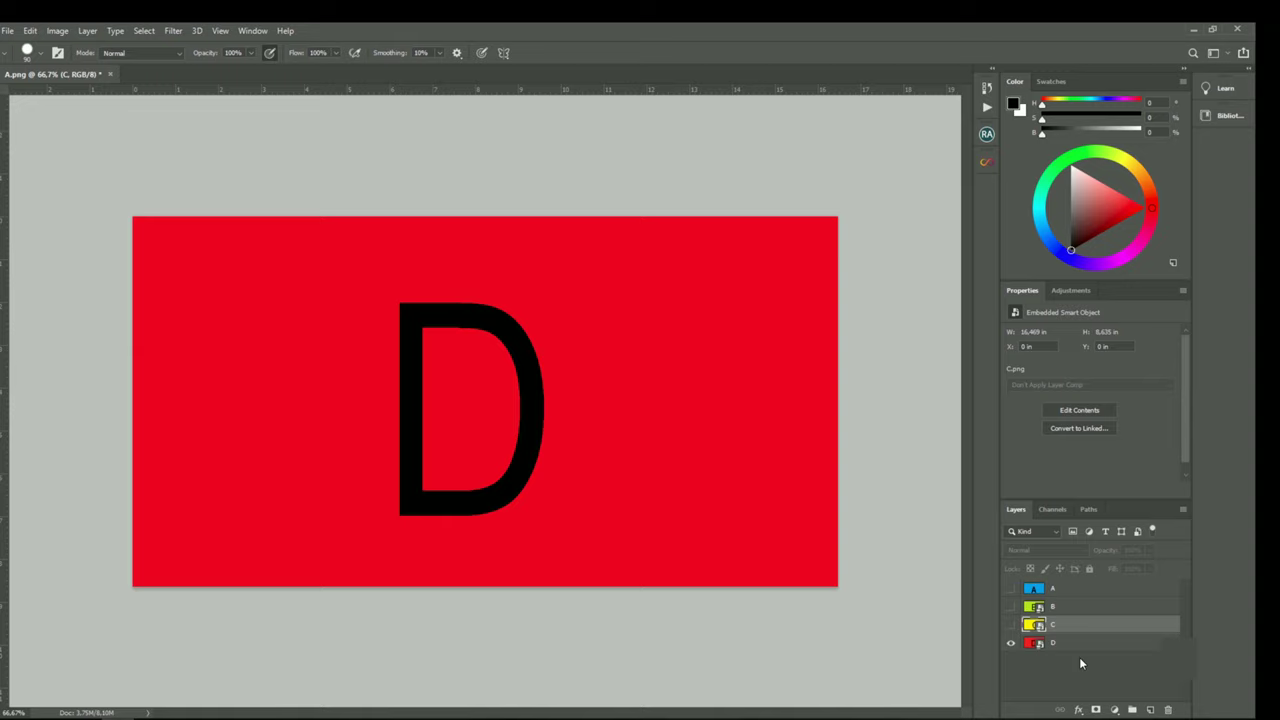
pyautogui.click(1011, 607)
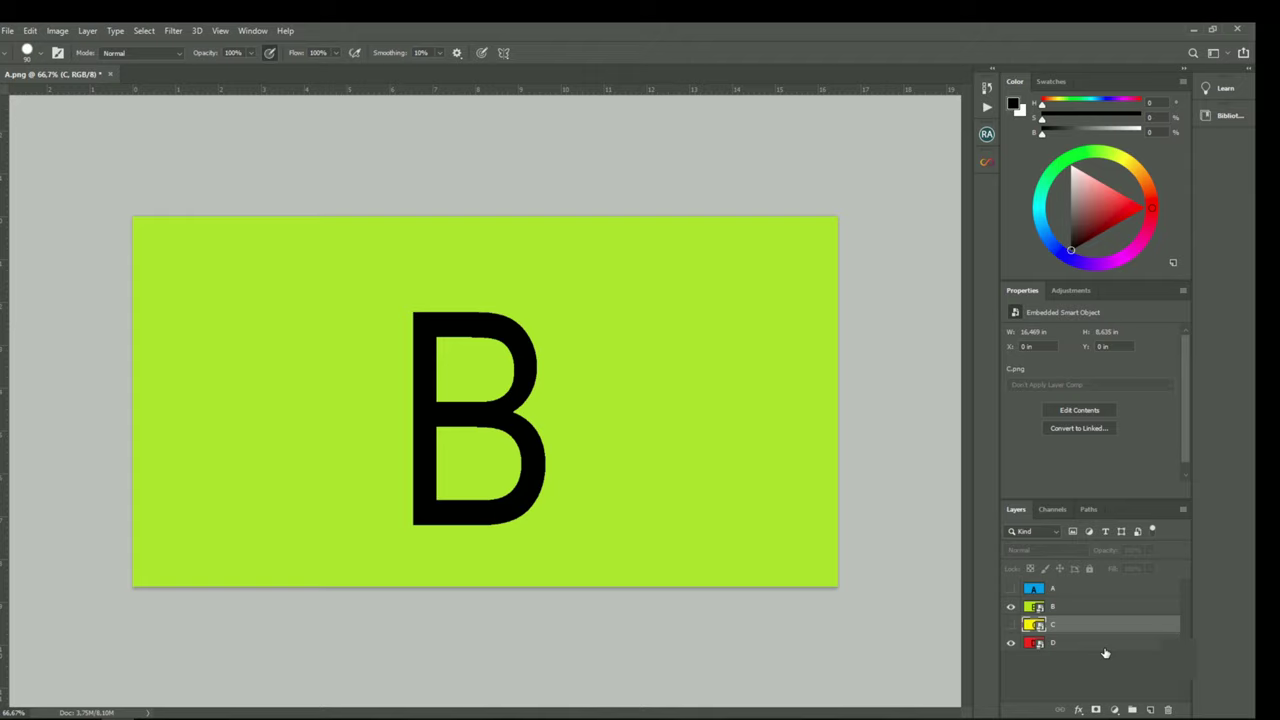
# Show layer A again and give it an all-white layer mask
pyautogui.click(1010, 589)
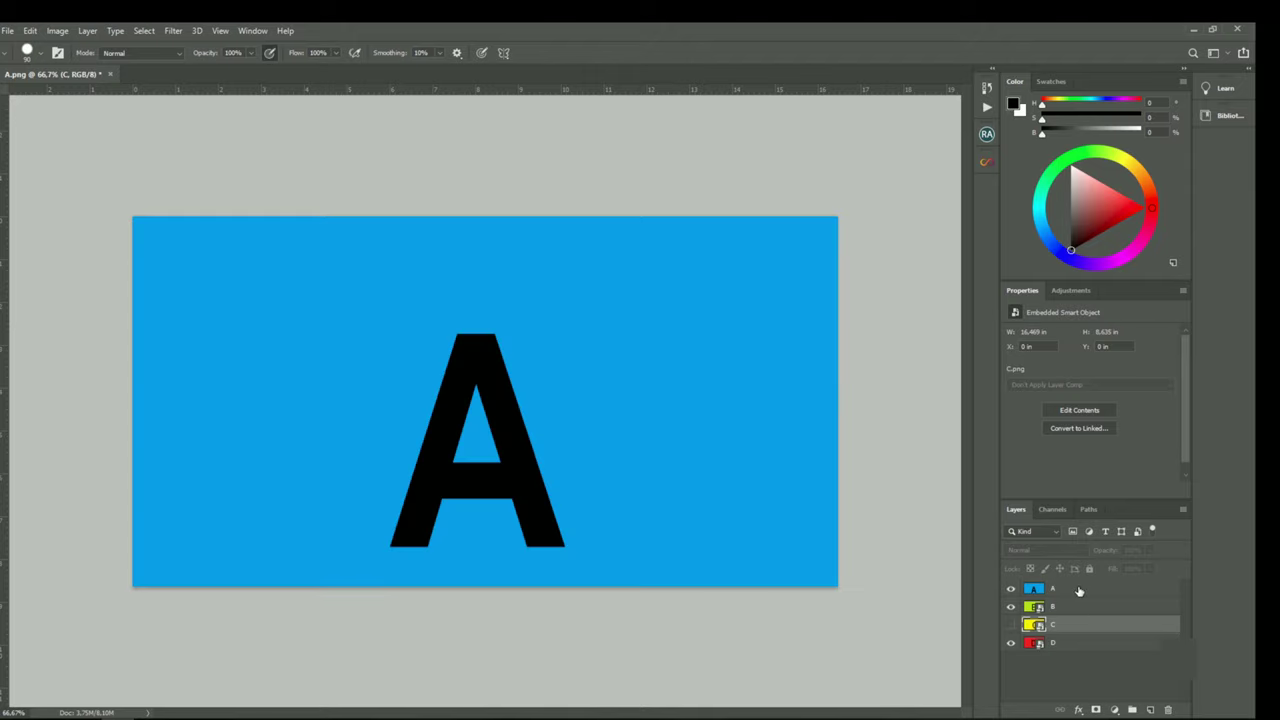
pyautogui.click(1080, 591)
pyautogui.click(1096, 709)
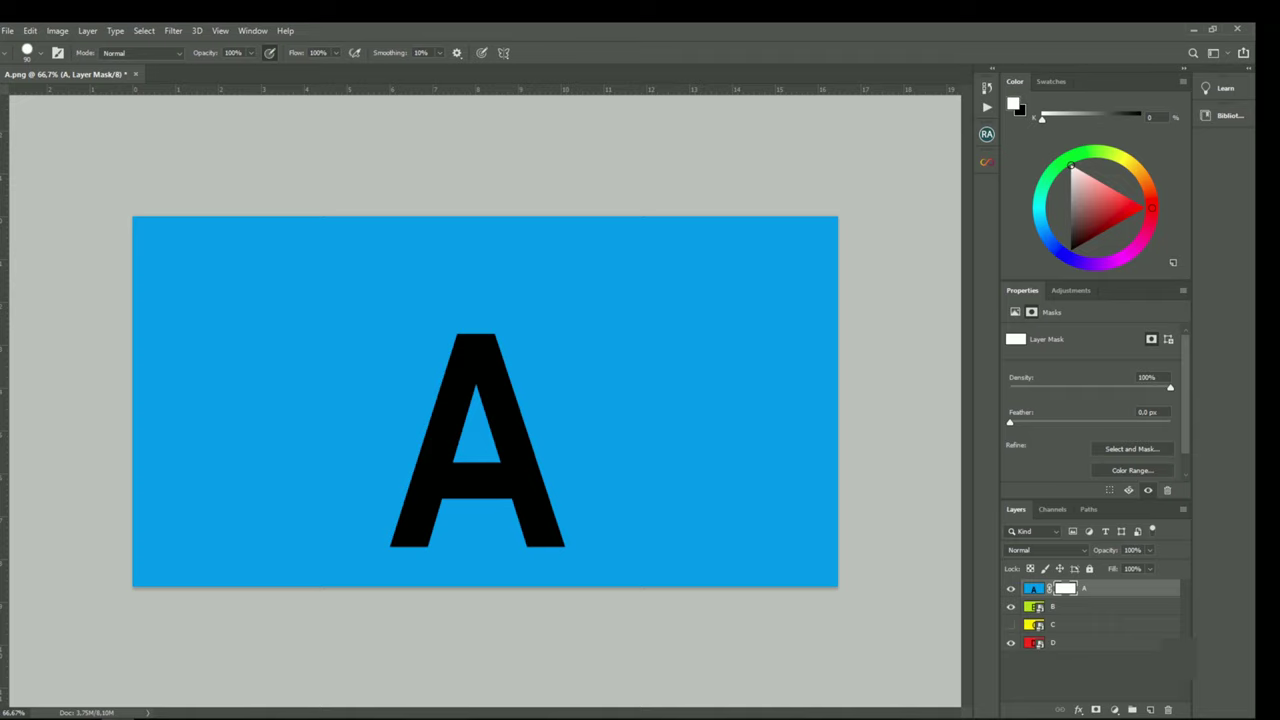
# Paint black over the right side of A's mask with a size-125 brush, then hide layer B
pyautogui.press('x')
pyautogui.press(']')
pyautogui.press(']')
pyautogui.moveTo(570, 202)
pyautogui.mouseDown()
pyautogui.moveTo(595, 578)
pyautogui.moveTo(634, 271)
pyautogui.moveTo(643, 428)
pyautogui.moveTo(686, 543)
pyautogui.moveTo(709, 200)
pyautogui.moveTo(743, 603)
pyautogui.moveTo(797, 217)
pyautogui.moveTo(834, 449)
pyautogui.moveTo(759, 651)
pyautogui.moveTo(554, 643)
pyautogui.moveTo(563, 466)
pyautogui.moveTo(540, 230)
pyautogui.mouseUp()
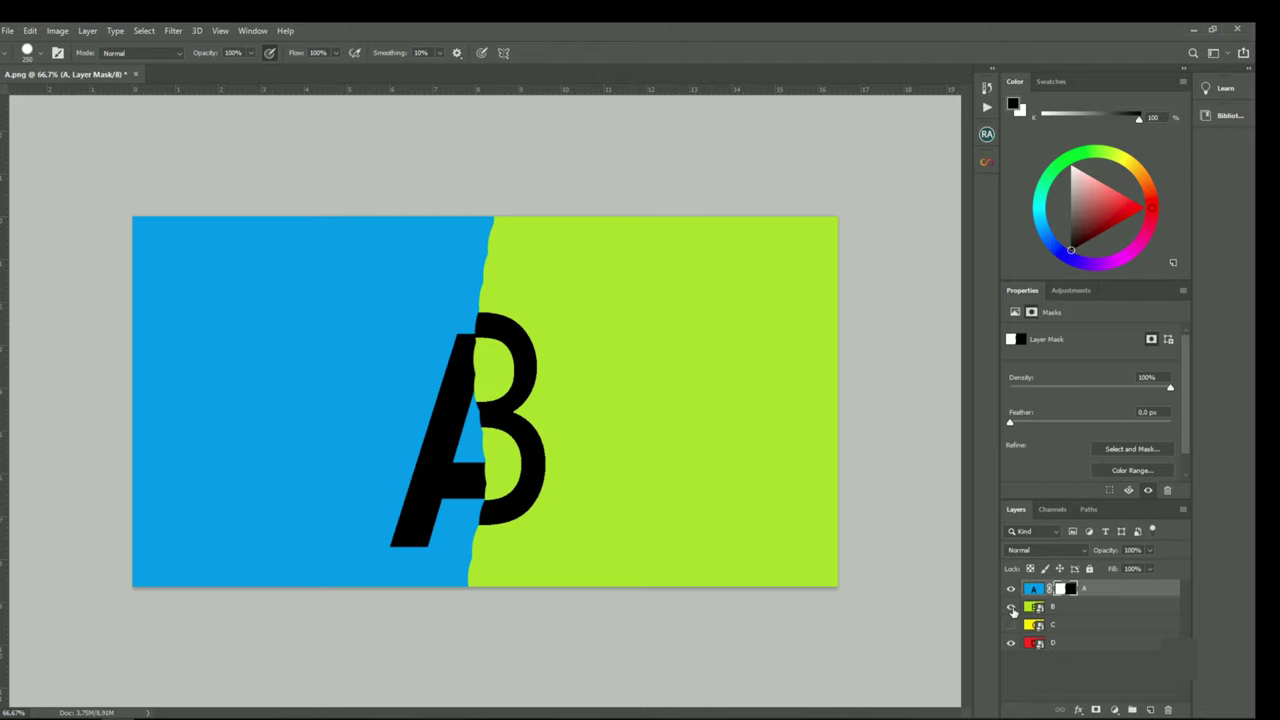
pyautogui.click(1010, 607)
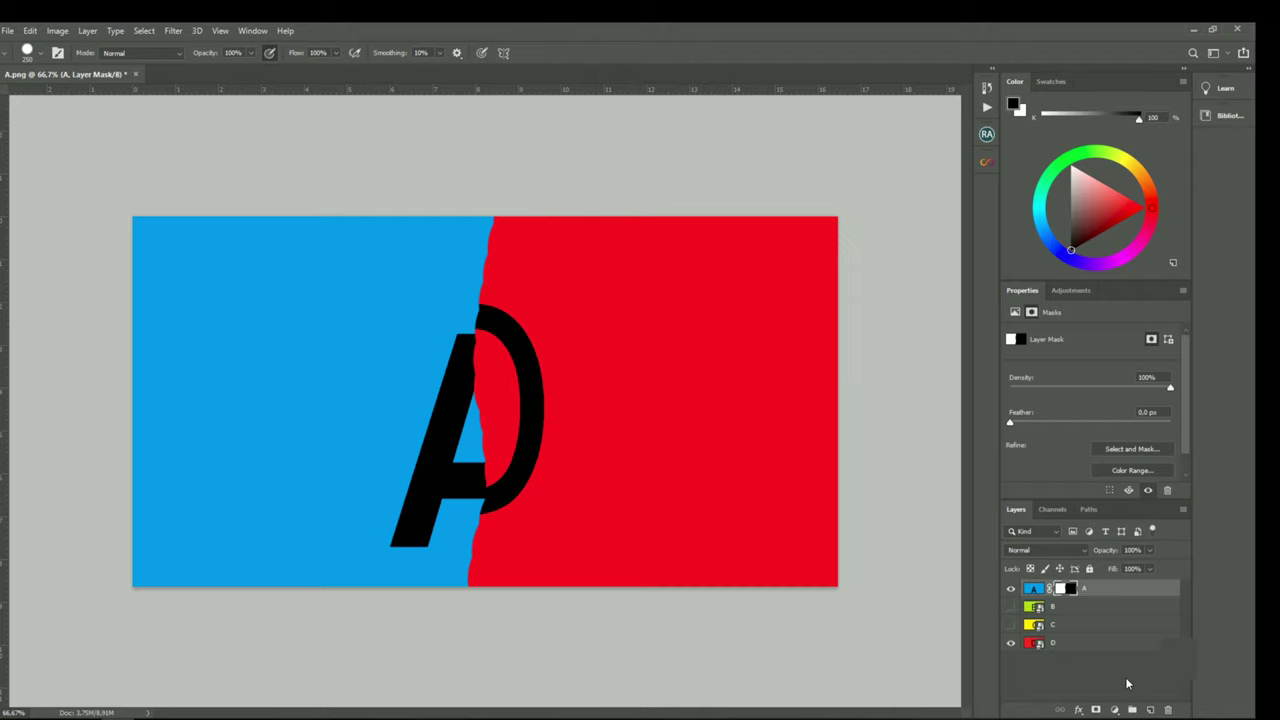